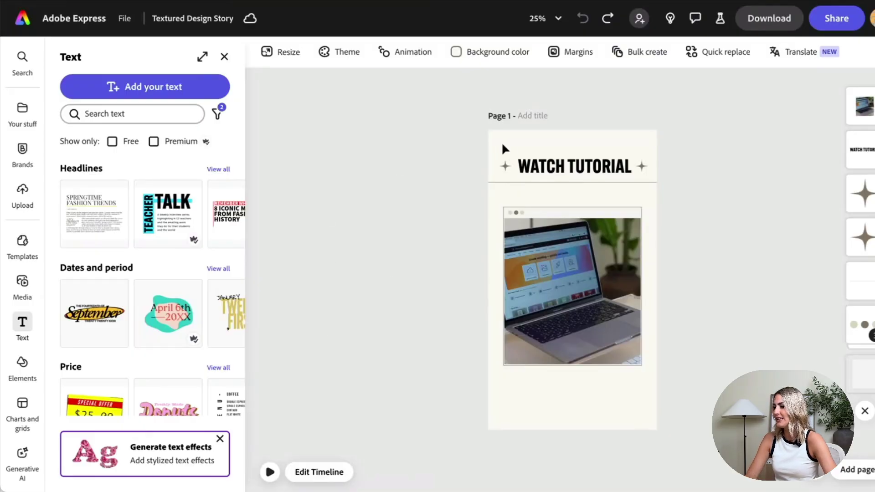
Step: Delete the thin line under the WATCH TUTORIAL heading and select the heading
left_click(508, 181)
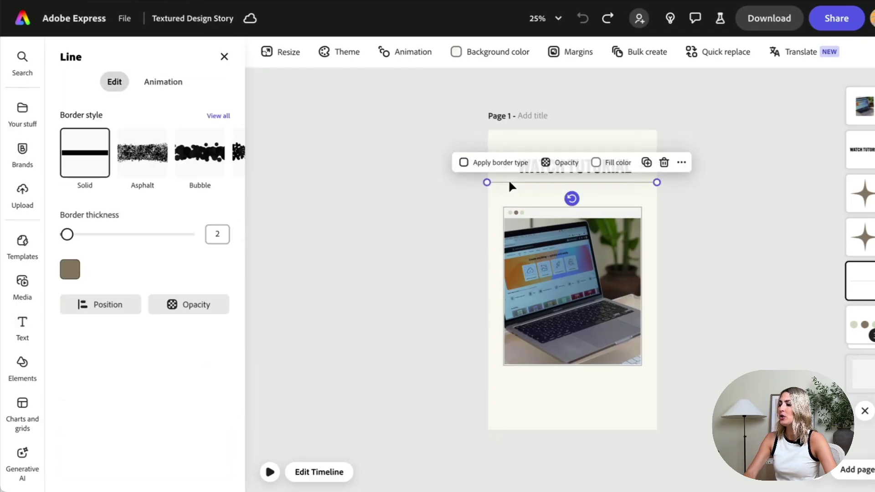
key("Delete")
left_click(544, 168)
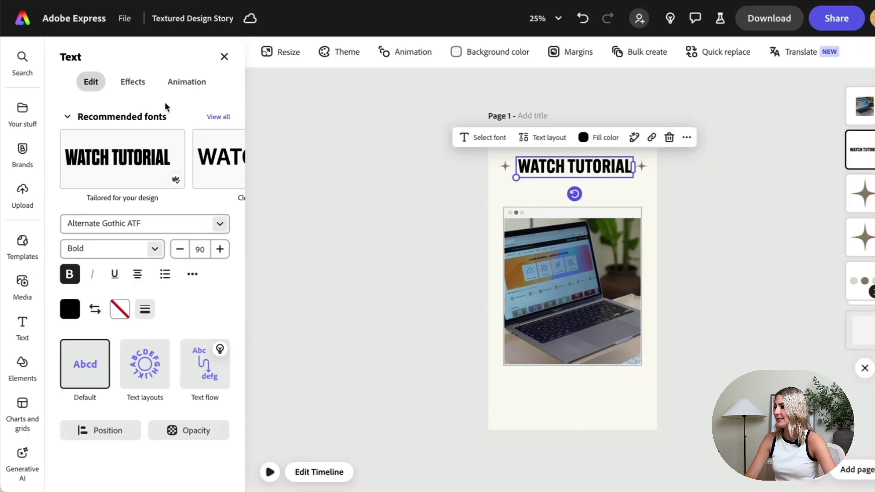
Step: Look at the heading's effects, return to its font settings, and reselect WATCH TUTORIAL
left_click(136, 86)
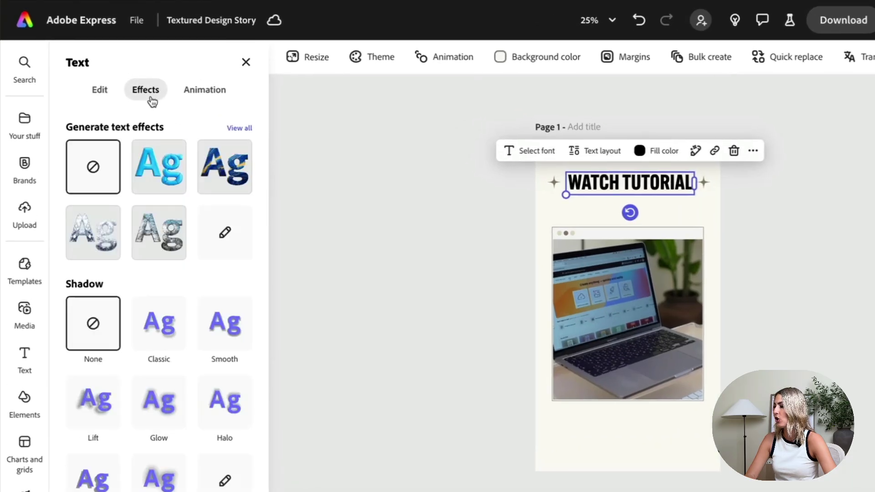
left_click(100, 94)
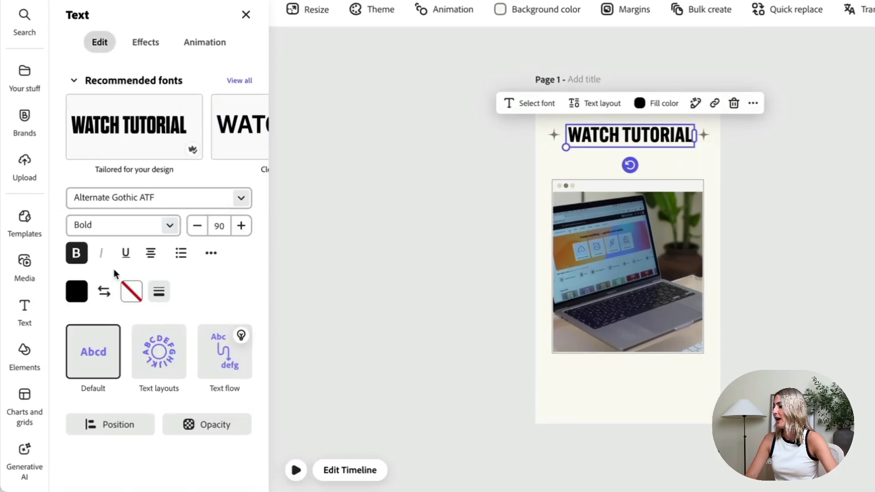
left_click(548, 157)
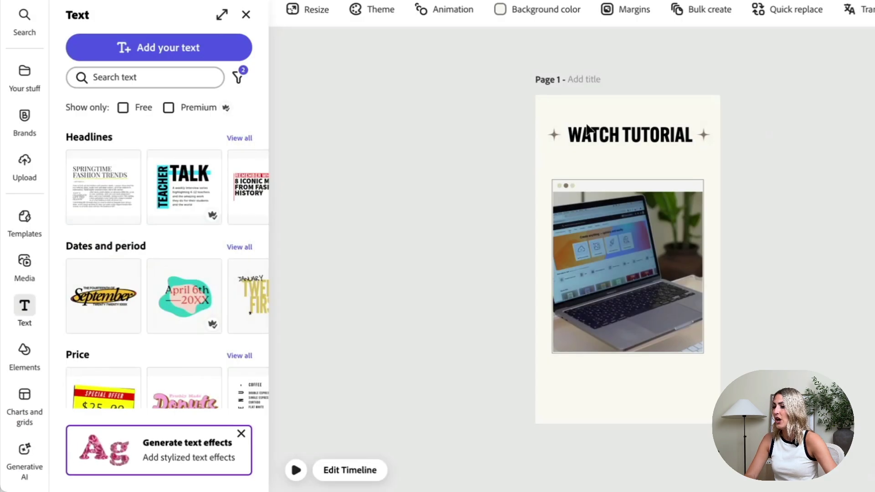
double_click(607, 133)
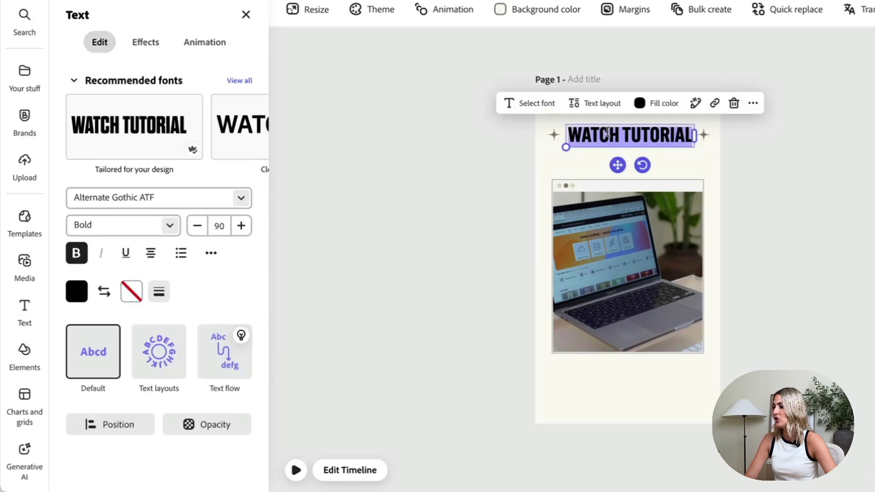
Step: Generate a Realistic 'beige and white marble' text effect and apply the fourth variation to the heading
left_click(146, 47)
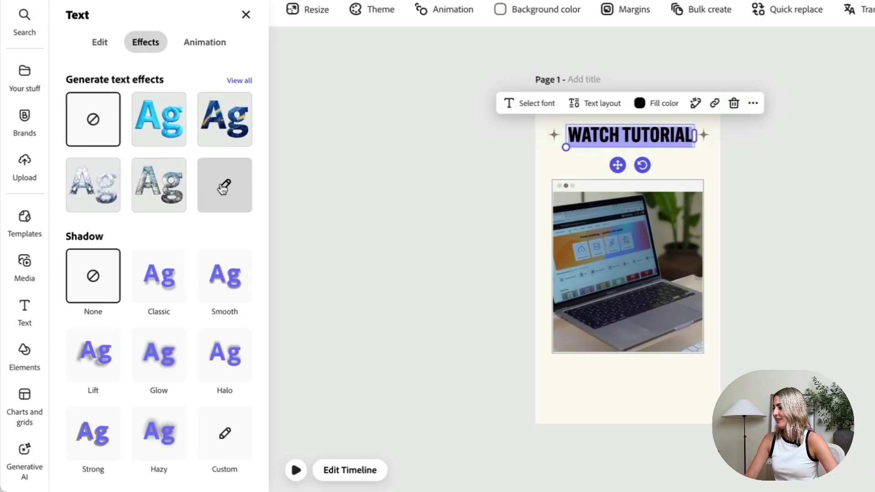
left_click(223, 188)
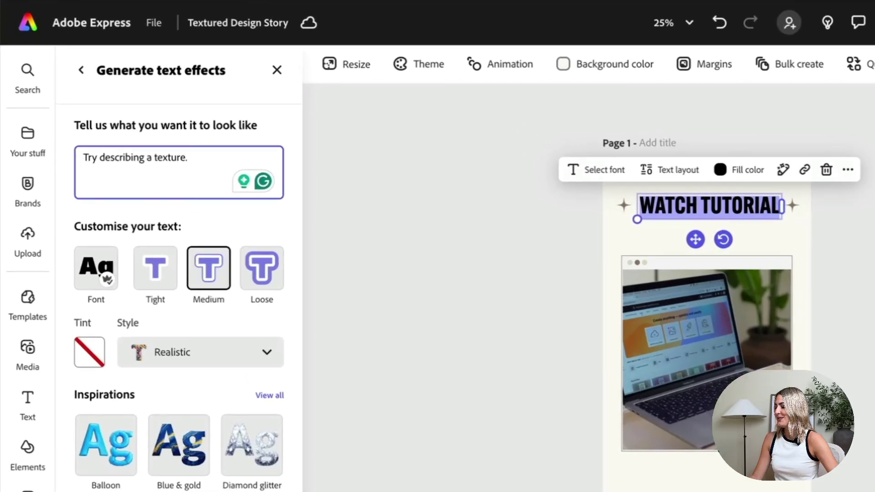
type("beige and white marble")
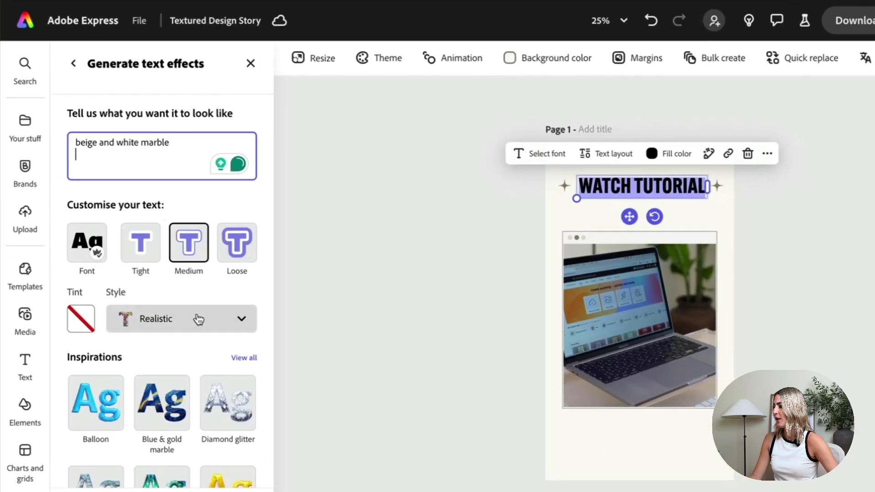
left_click(218, 356)
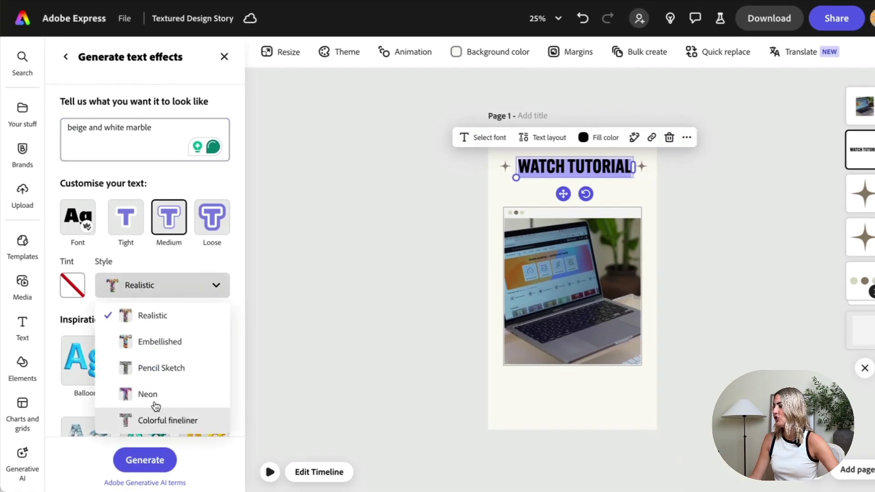
left_click(154, 318)
scroll(154, 321, "down", 1)
scroll(154, 321, "down", 2)
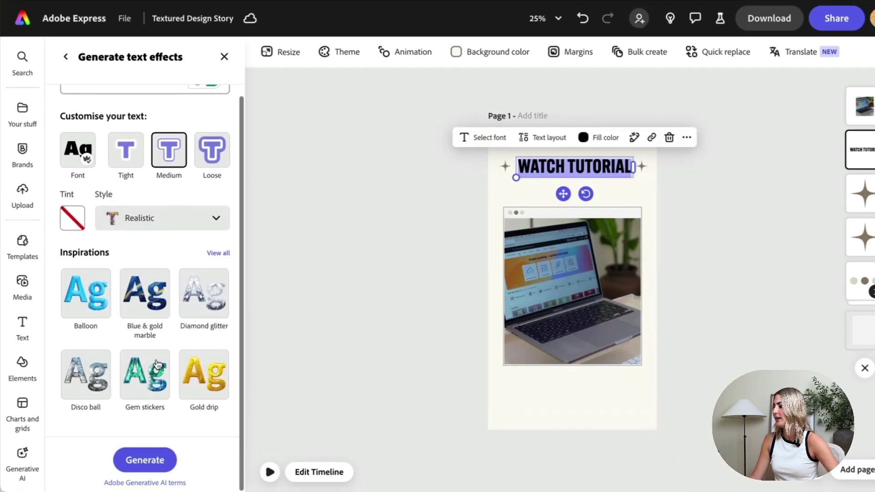
left_click(156, 461)
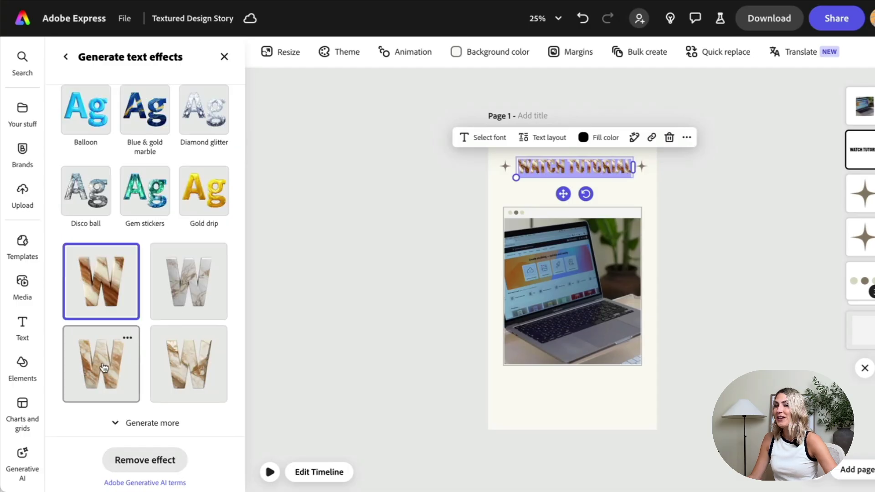
left_click(183, 379)
left_click(569, 163)
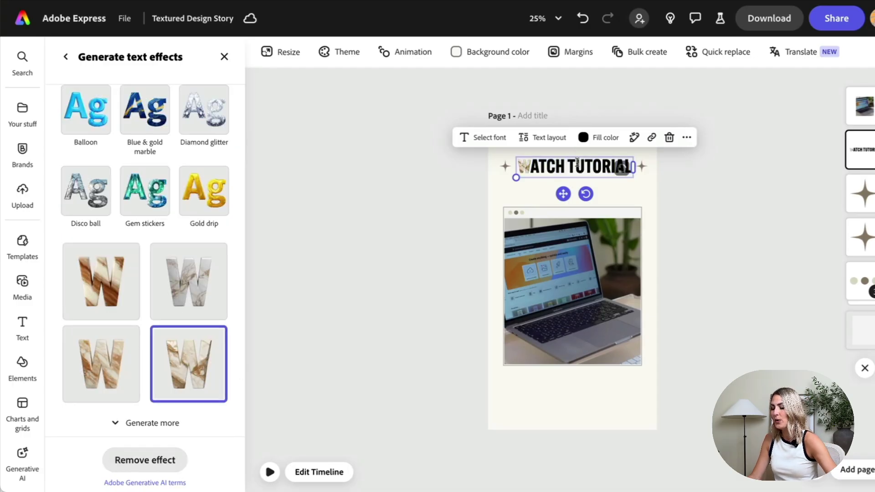
Step: Break the heading onto two lines, duplicate the page, and select the heading on page 2
key("Return")
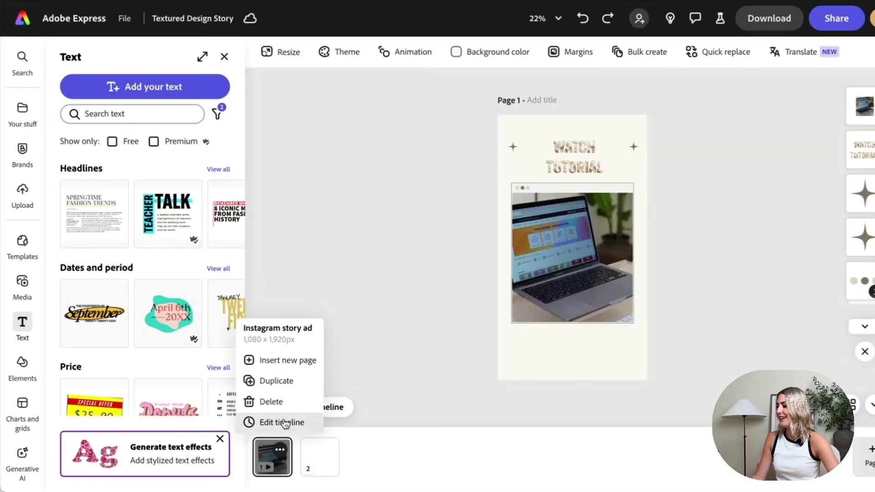
left_click(279, 381)
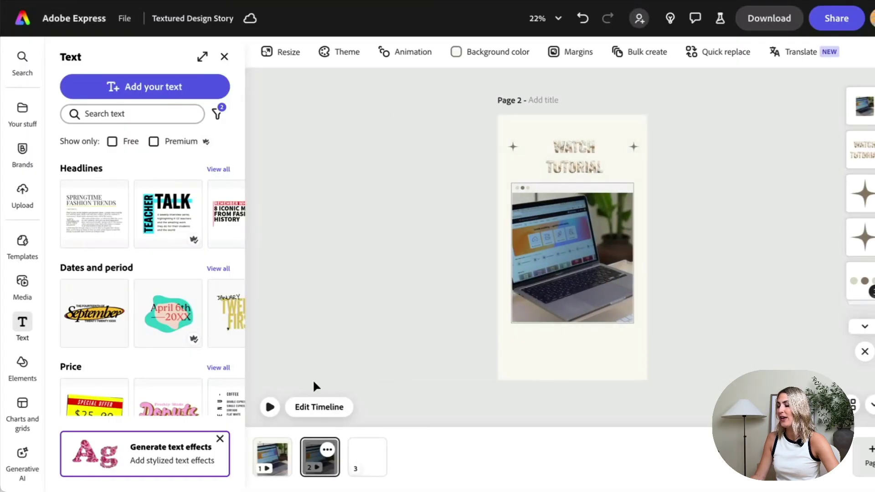
left_click(587, 150)
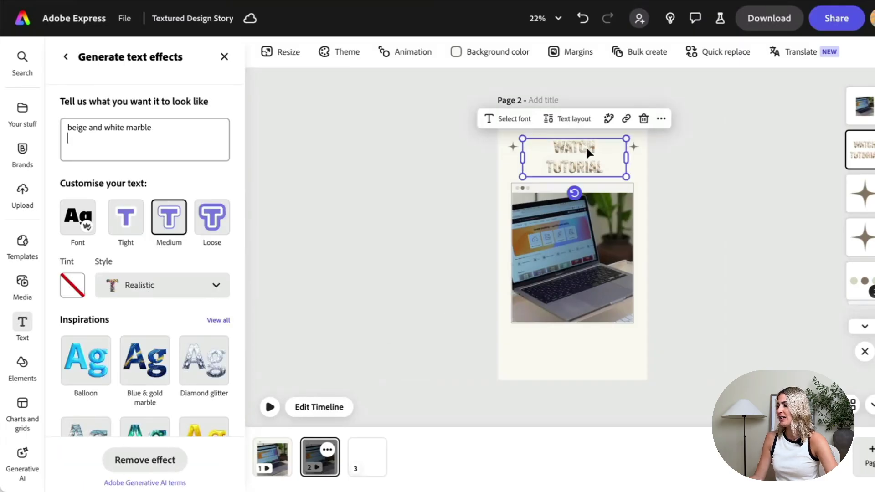
Step: Replace the effect prompt with a shiny dripping gold texture and generate new heading effects
scroll(177, 143, "up", 5)
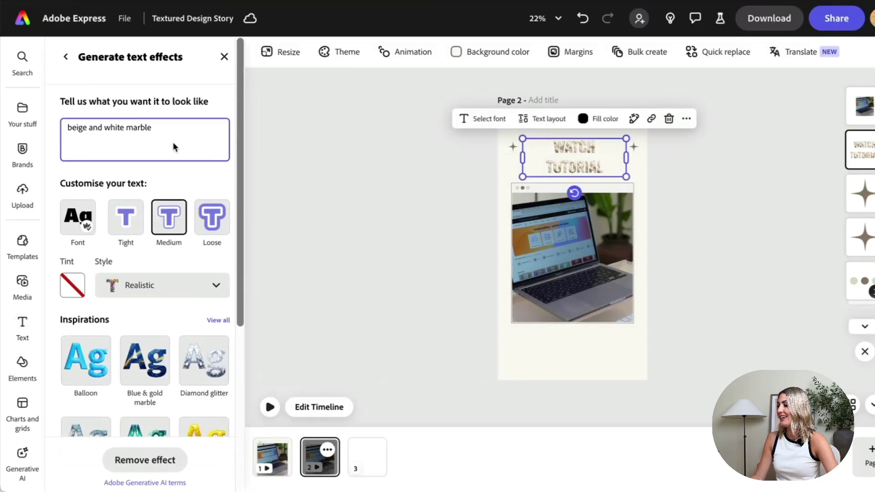
triple_click(124, 126)
type("Yellow shiny gold dripping of letters surrounded by gold glitter")
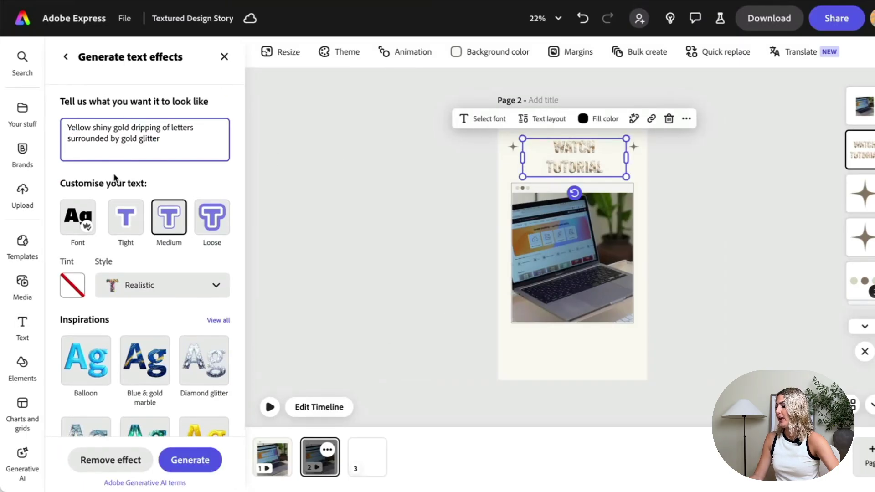
left_click(190, 460)
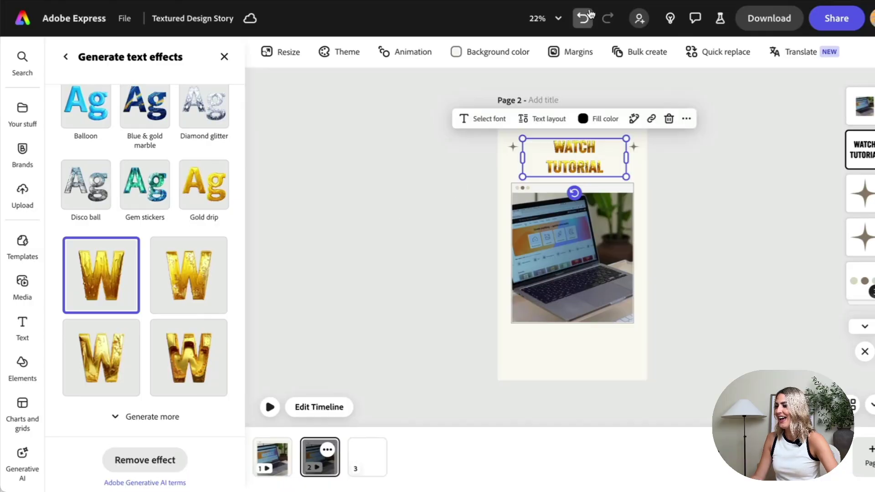
Step: Zoom the page to 50% and deselect the heading
left_click(554, 18)
left_click(514, 136)
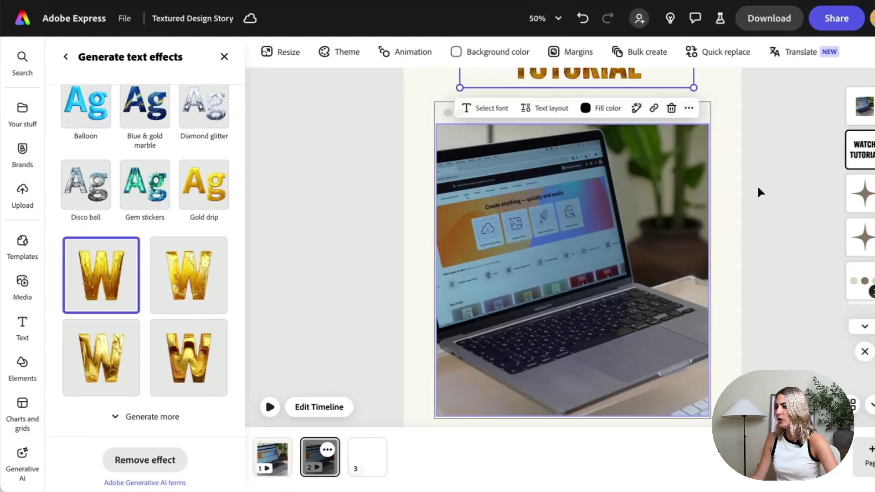
scroll(752, 167, "up", 3)
left_click(757, 197)
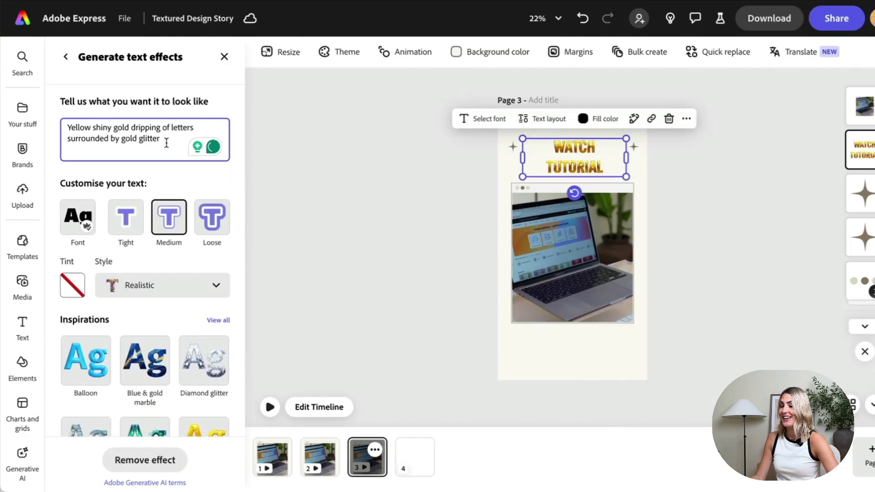
Step: Change the prompt to 'colorful flowers lilies', generate, and try the third and fourth variations
key("ctrl+a")
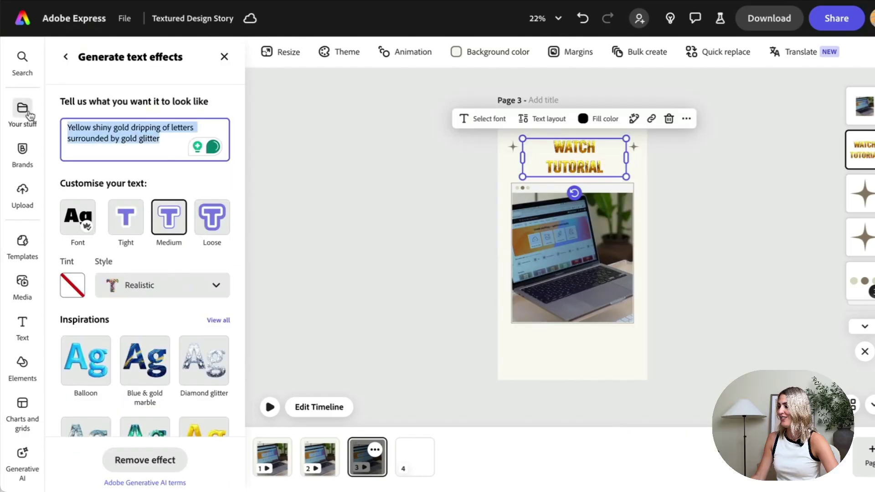
type("colorful flowers lilies")
left_click(190, 459)
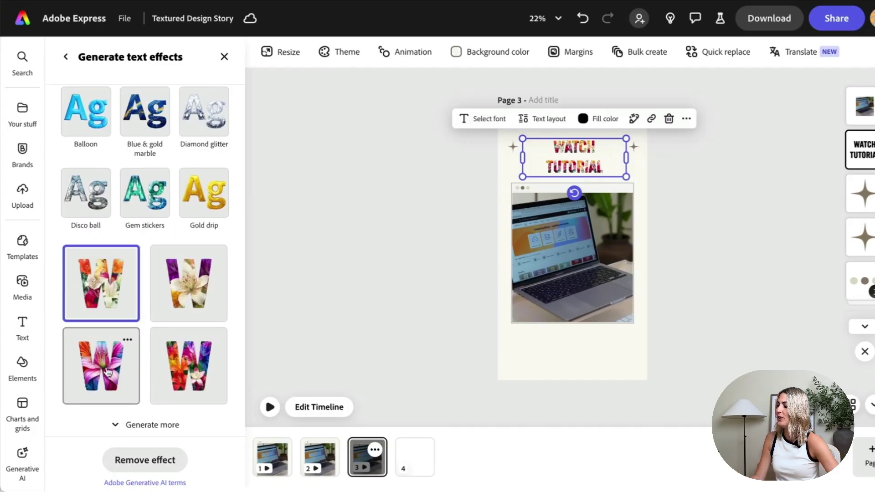
left_click(107, 372)
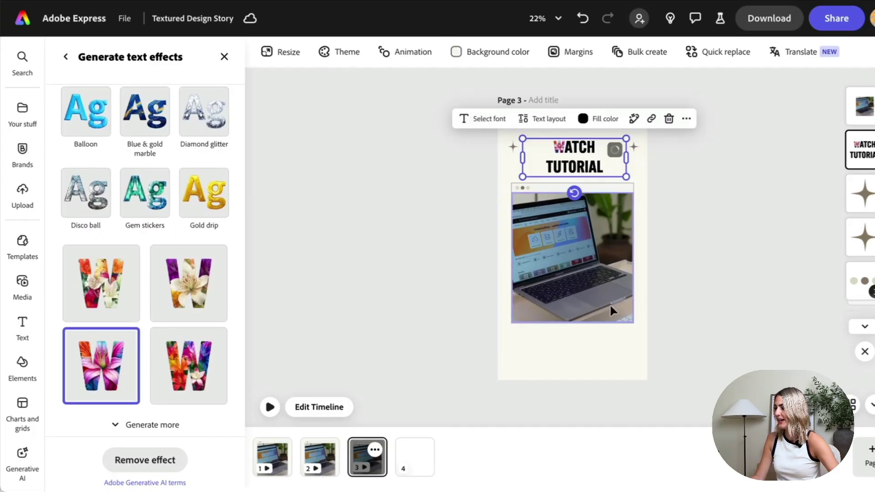
scroll(610, 312, "up", 3)
left_click(212, 357)
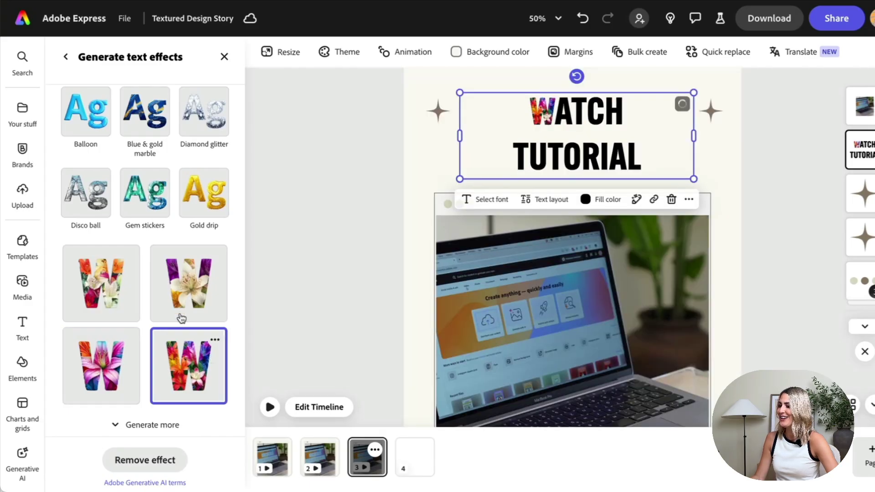
scroll(182, 314, "down", 1)
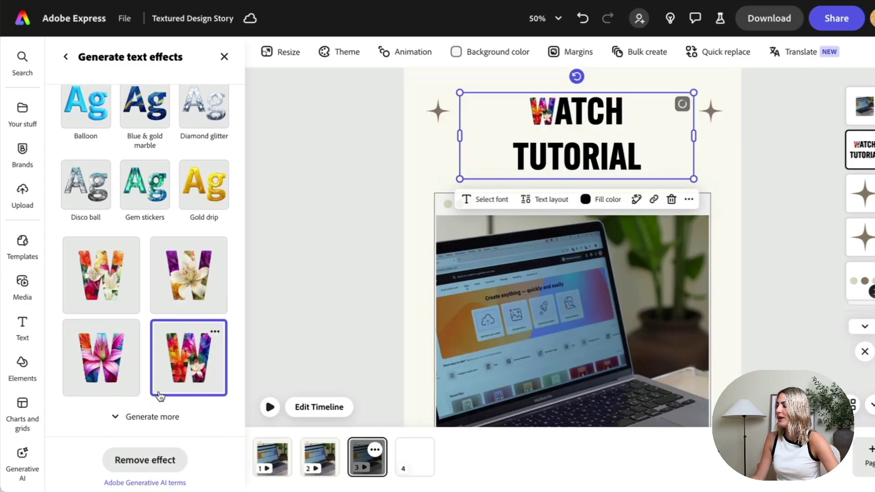
Step: Generate more lily text effect variations and browse them
left_click(156, 418)
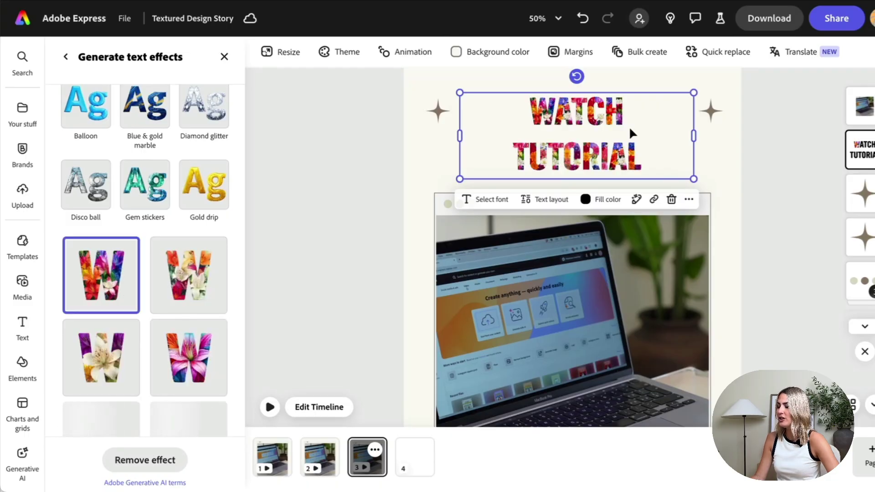
scroll(193, 206, "down", 3)
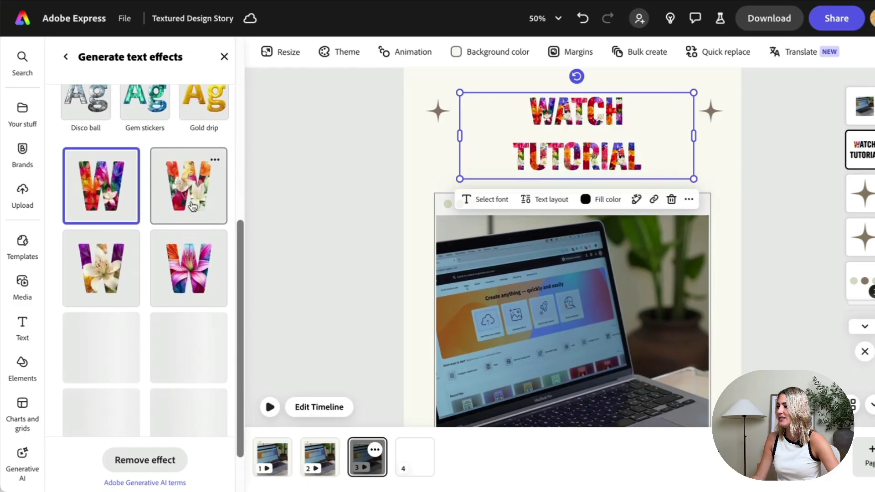
scroll(563, 220, "down", 5)
scroll(566, 201, "up", 3)
Step: Move the laptop photo lower on the page and apply the pink lily variation to the headline
left_click(544, 18)
left_click(467, 112)
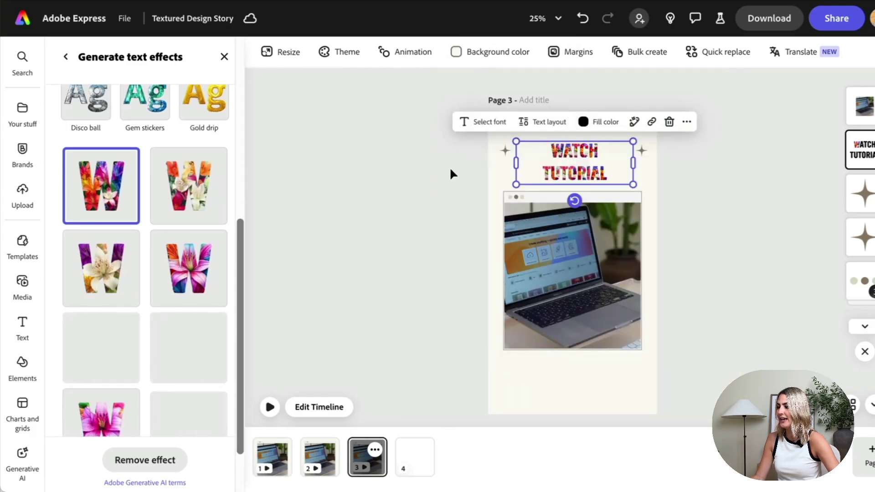
left_click_drag(569, 283, 570, 303)
left_click(574, 161)
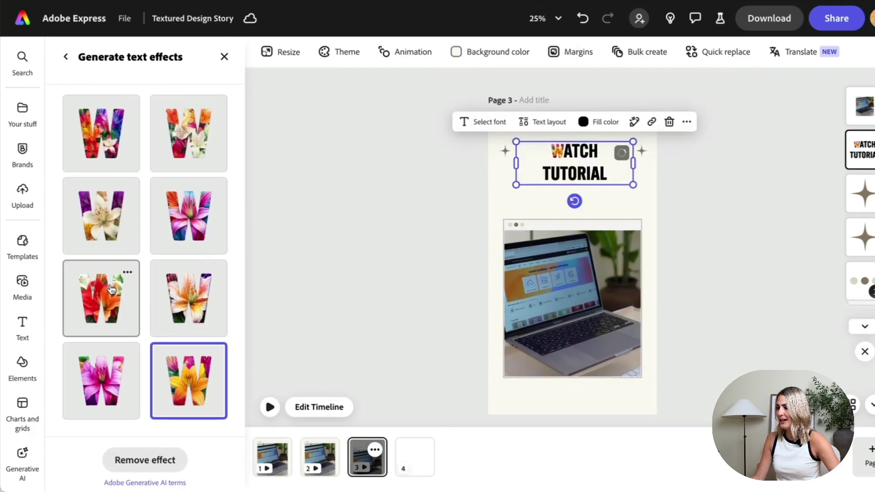
left_click(101, 385)
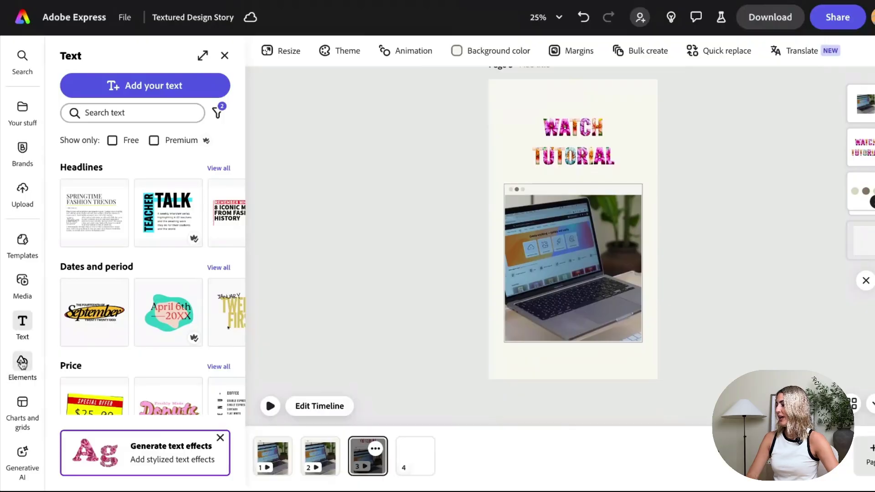
Step: Search Backgrounds for 'beige pattern' and apply the cream texture as the page background
left_click(22, 363)
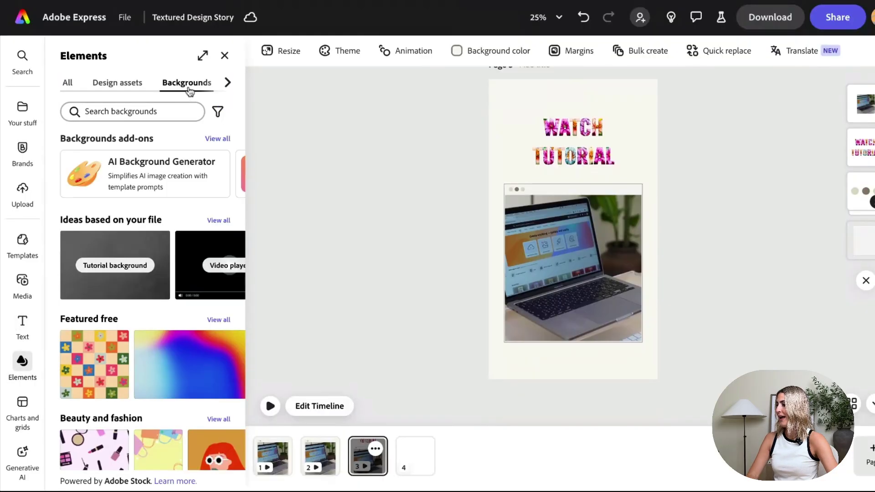
left_click(126, 112)
type("beige ba")
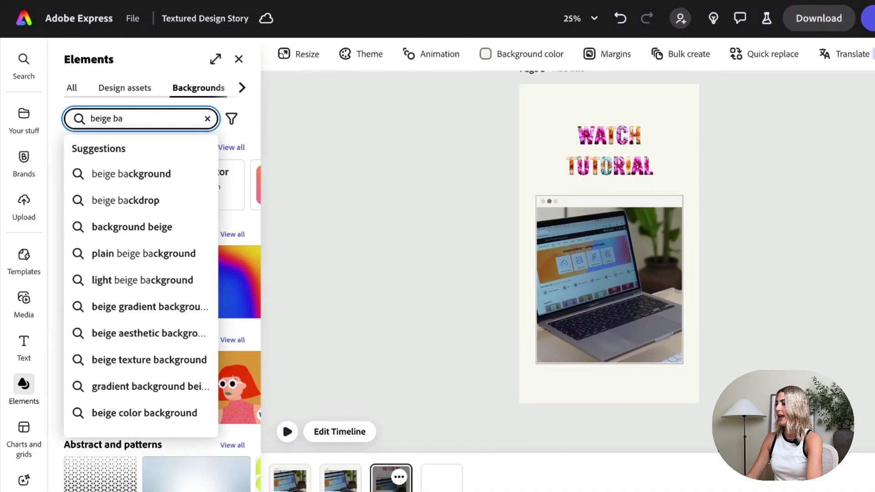
key("BackSpace")
key("BackSpace")
type("pattern")
key("Return")
scroll(170, 203, "down", 5)
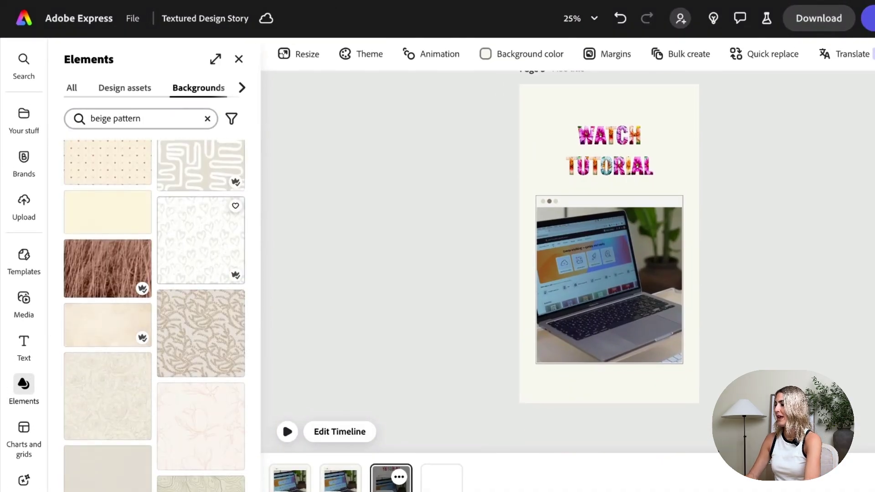
scroll(116, 270, "down", 1)
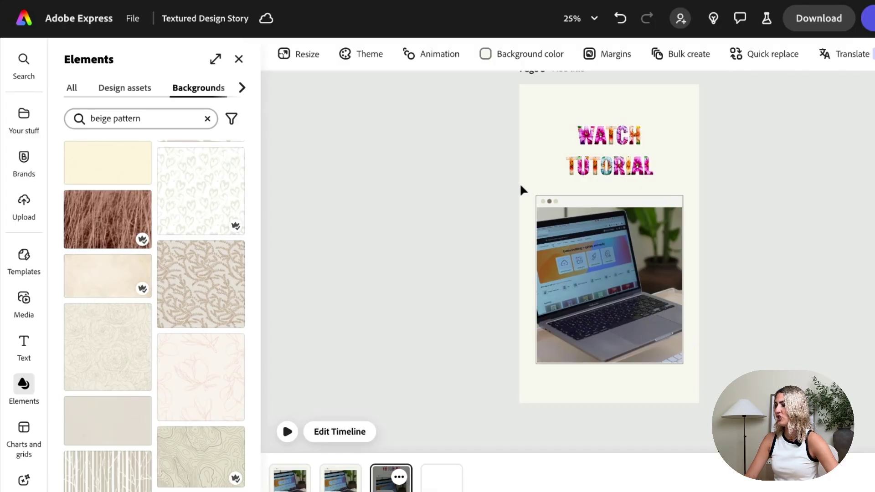
scroll(113, 268, "up", 1)
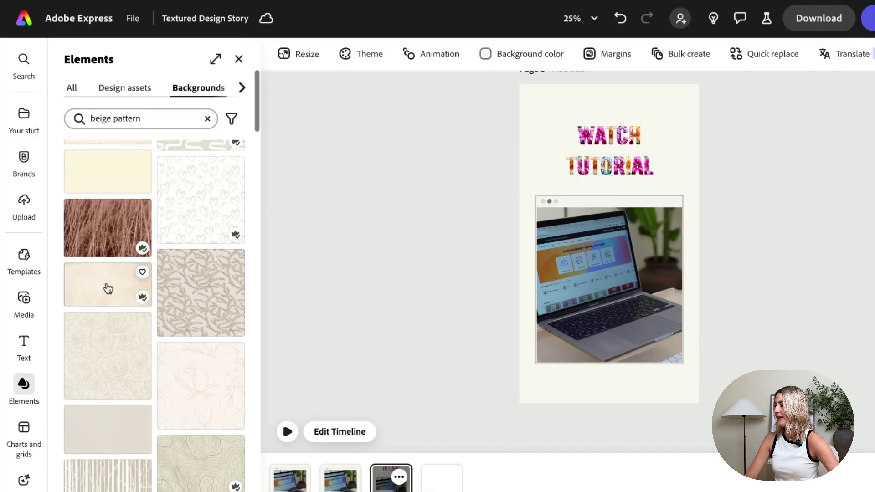
left_click(108, 288)
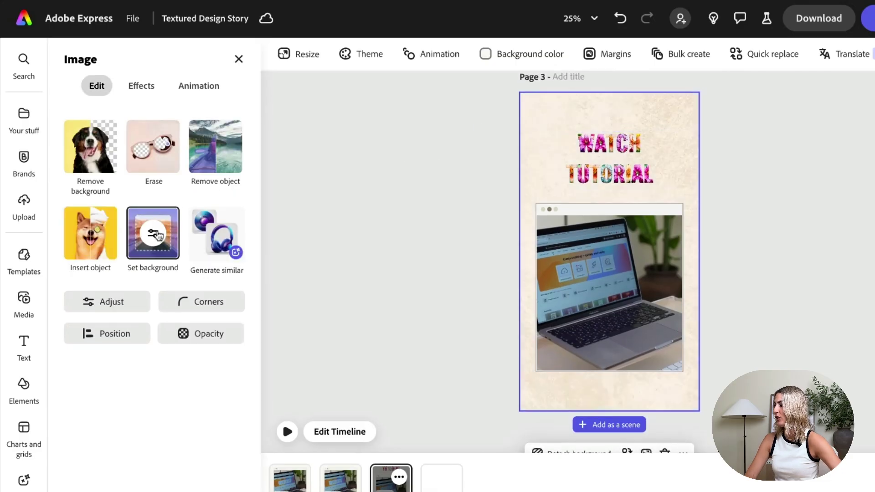
Step: Detach the texture, rotate and enlarge it to cover the page, and send it to the back
left_click(158, 235)
left_click(202, 283)
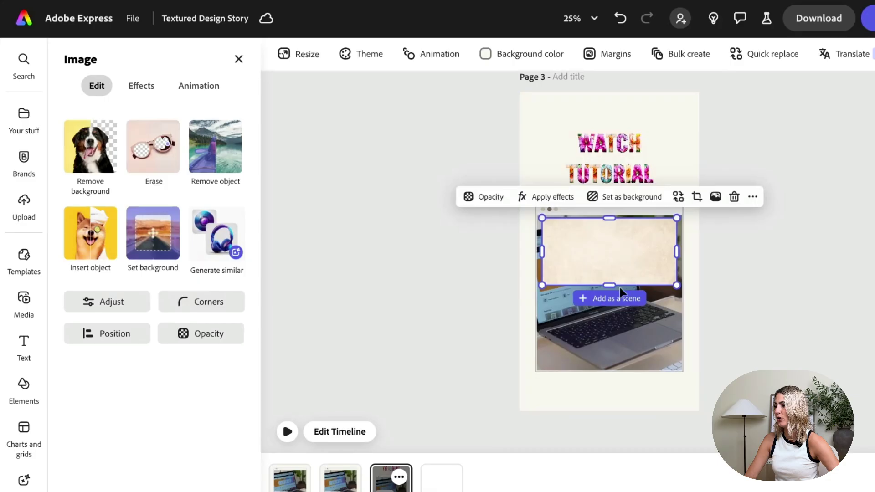
left_click_drag(616, 269, 652, 276)
left_click_drag(590, 333, 605, 186)
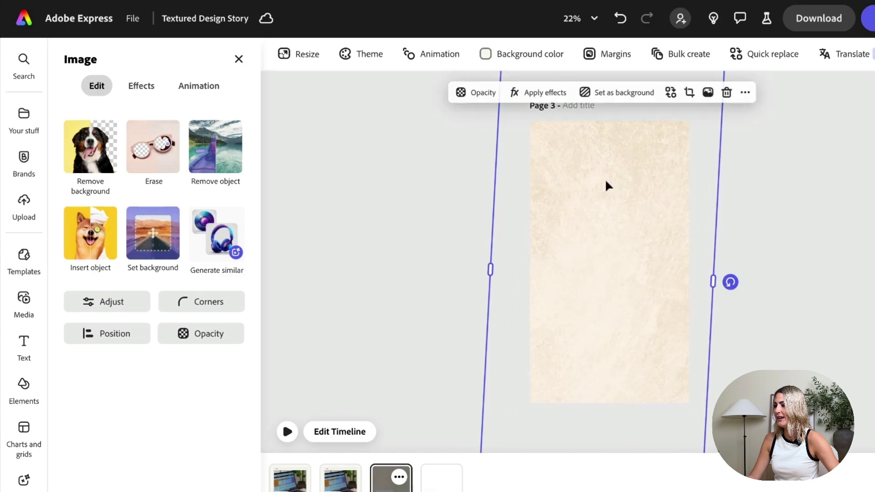
right_click(606, 185)
left_click(549, 345)
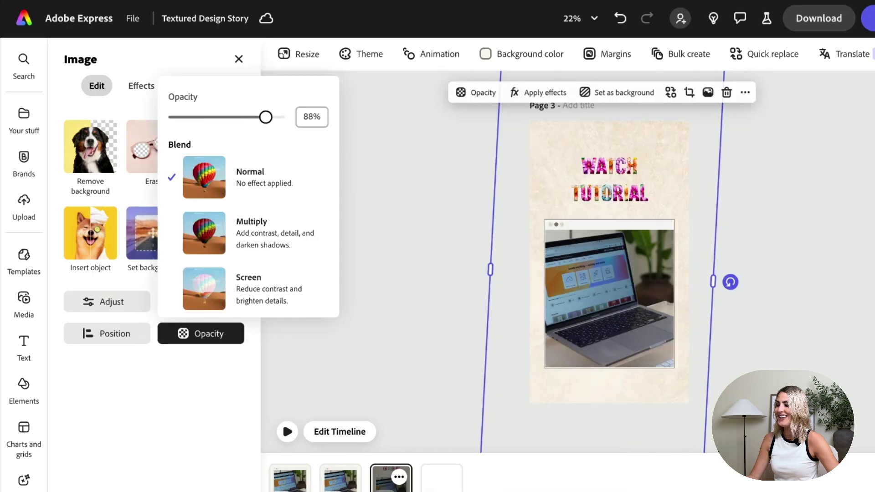